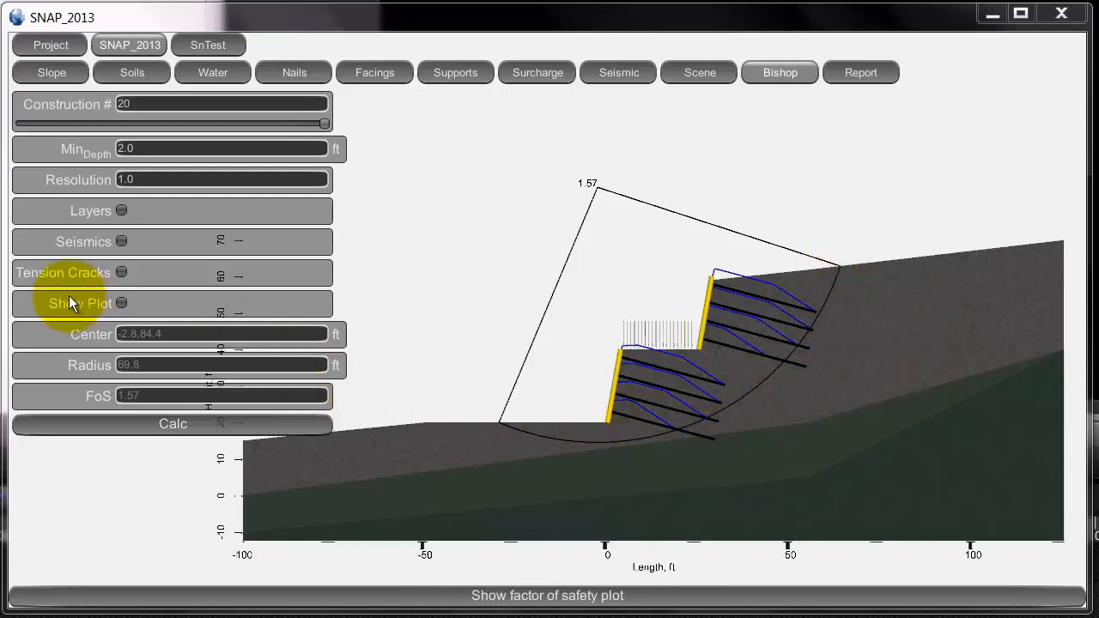
# - Show the factor of safety plot and turn off the layers option in the Bishop analysis
pyautogui.click(121, 304)
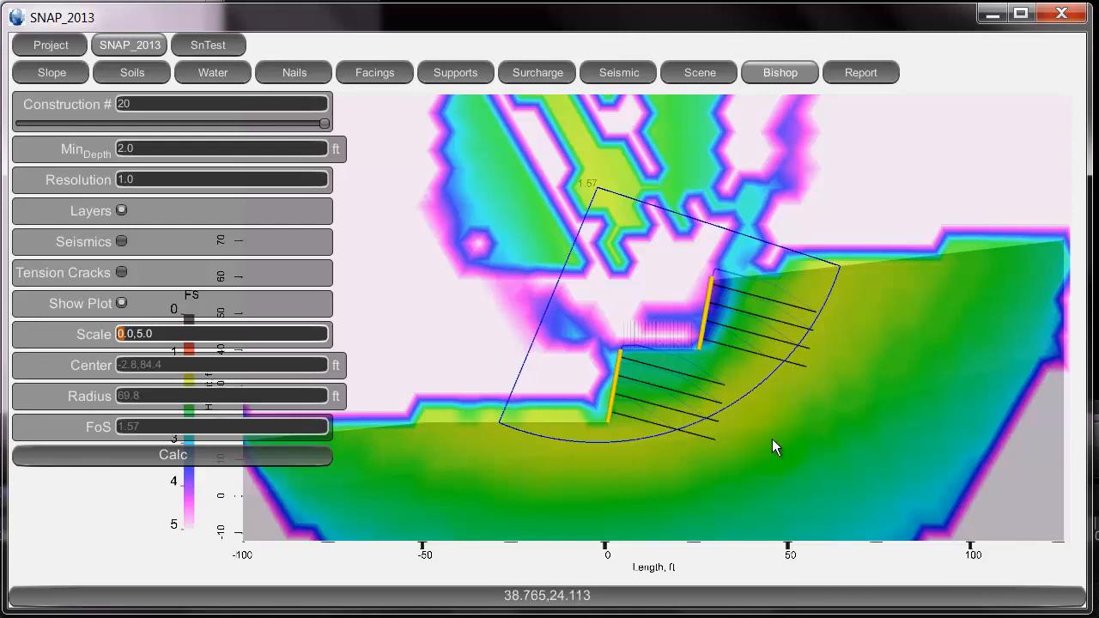
pyautogui.click(121, 212)
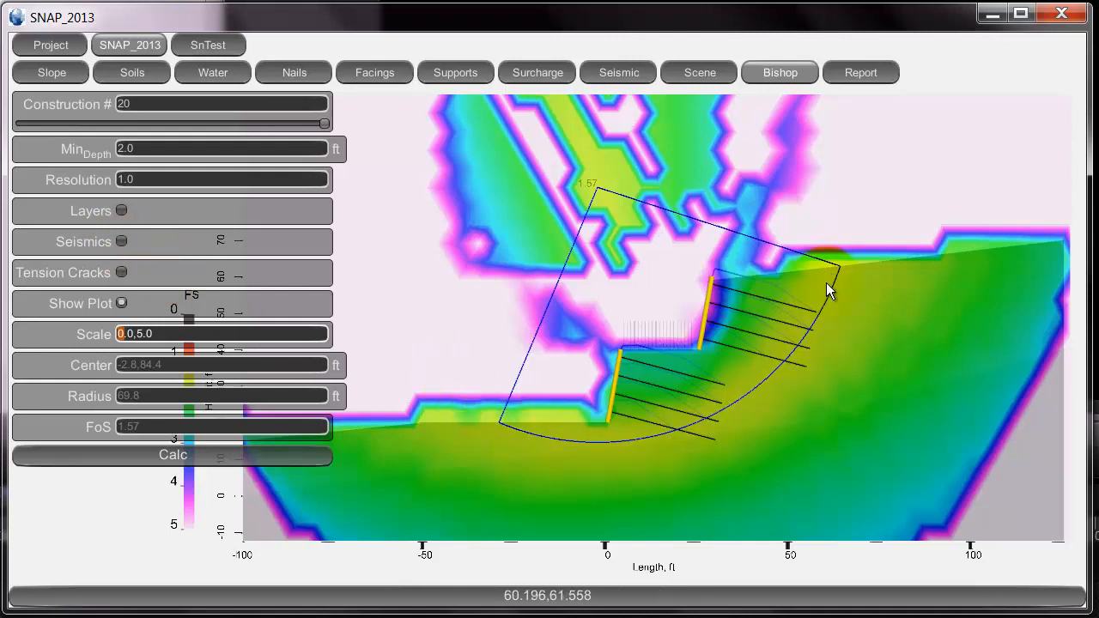
# - Try the Bishop analysis with seismics, switch seismics off again, and include vertical tension cracks in the soil
pyautogui.click(121, 241)
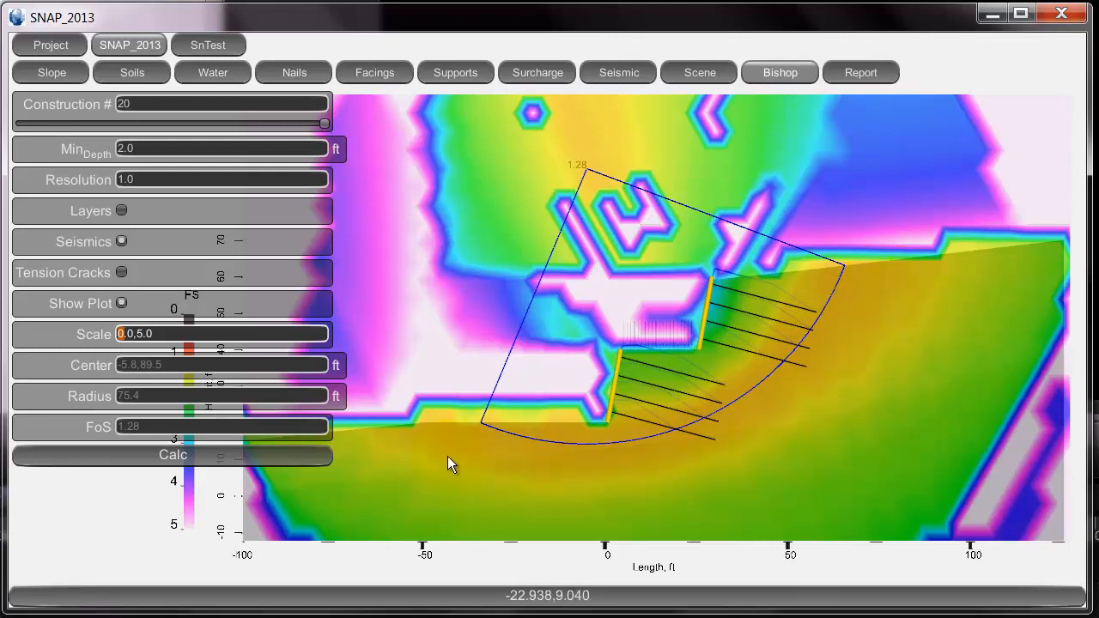
pyautogui.click(121, 241)
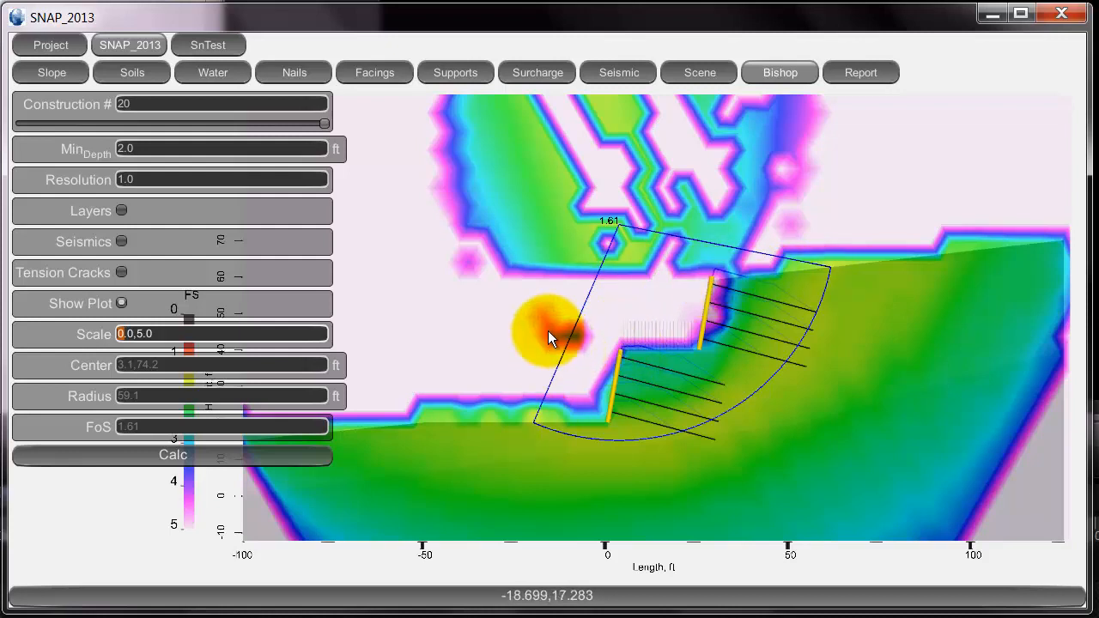
pyautogui.click(116, 289)
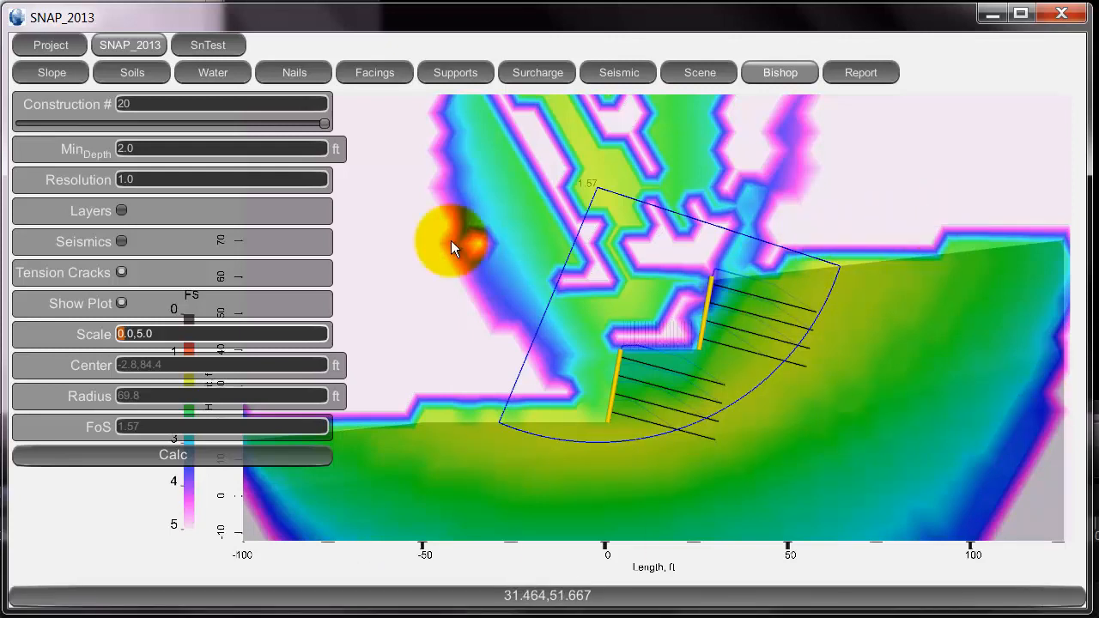
# - Set the minimum depth of the failure circles to 0.5 ft
pyautogui.click(167, 148)
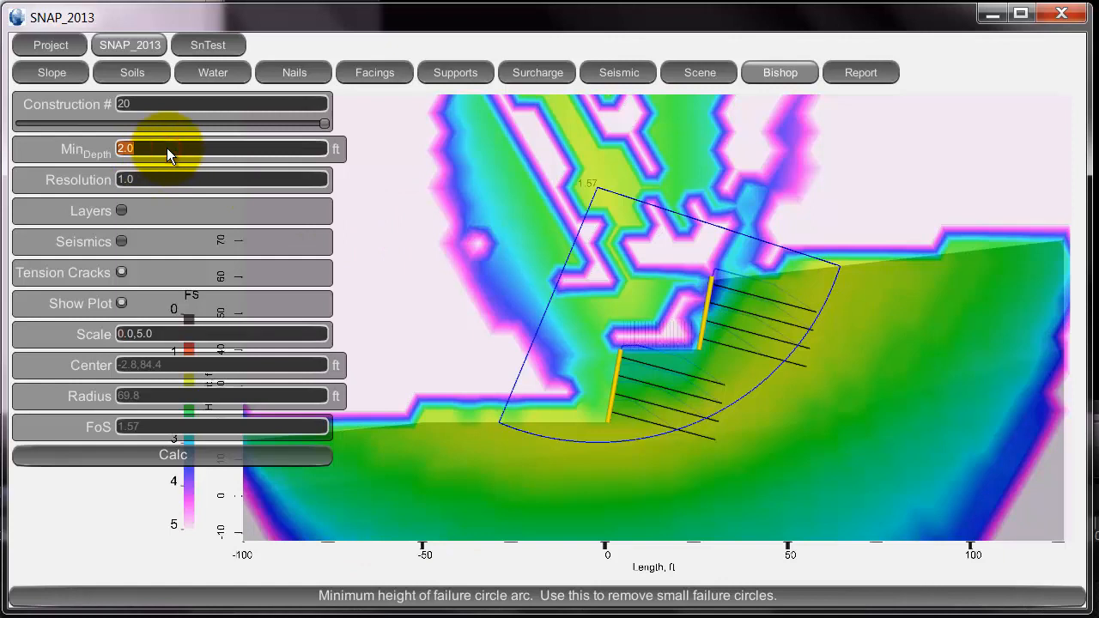
pyautogui.write('.5')
pyautogui.press('Return')
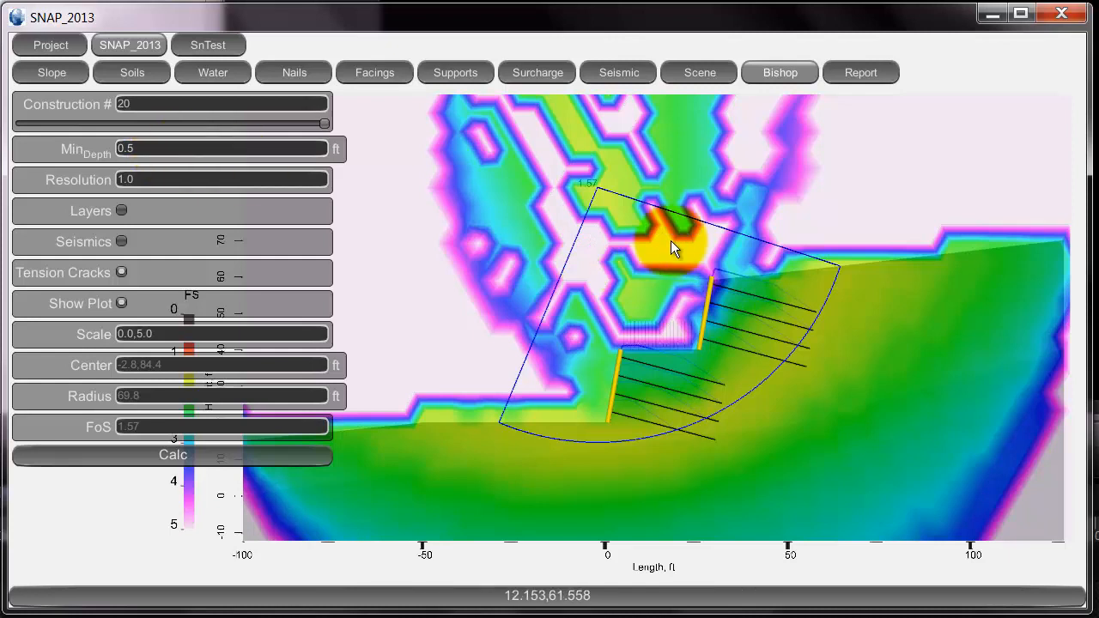
# - Return the minimum depth of the failure circles to 2 ft
pyautogui.click(219, 147)
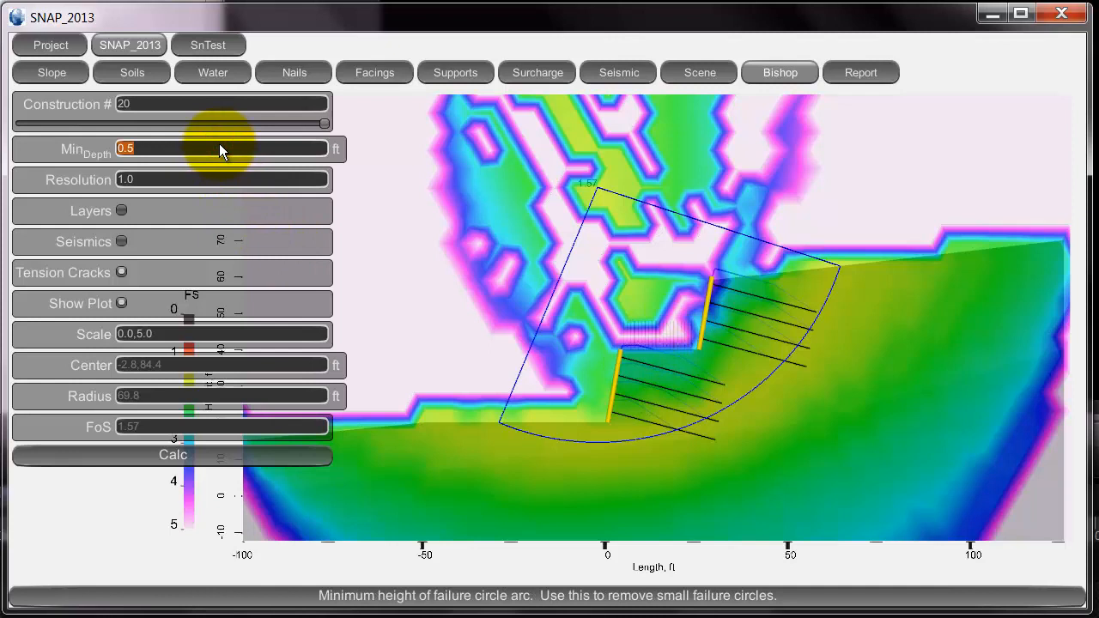
pyautogui.write('2')
pyautogui.press('Return')
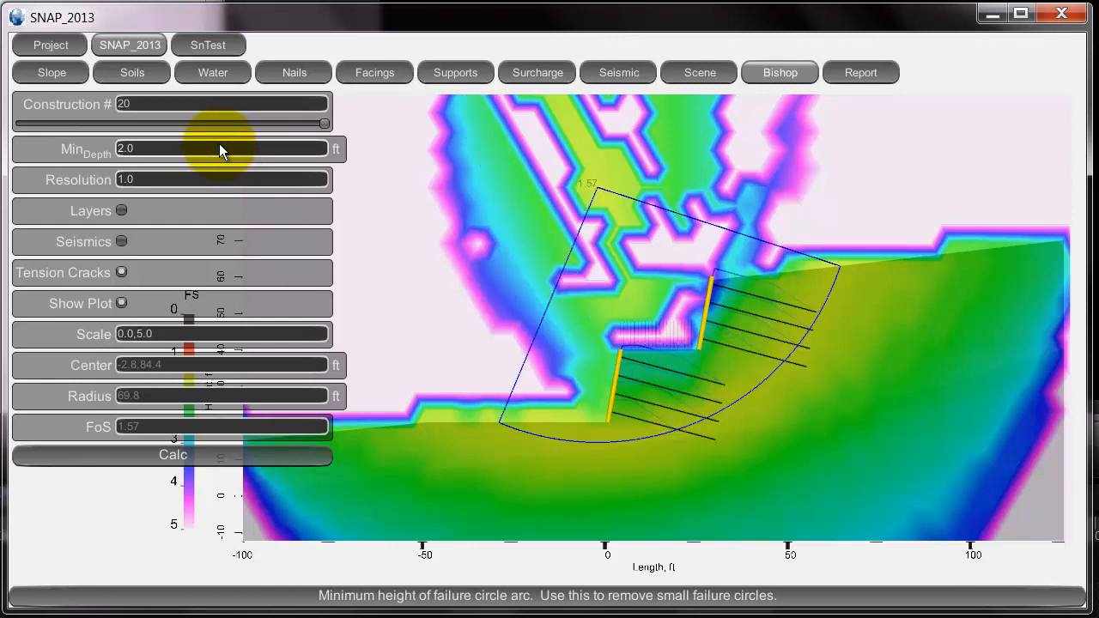
# - Refine the Bishop analysis by setting its resolution to 0.8
pyautogui.click(180, 178)
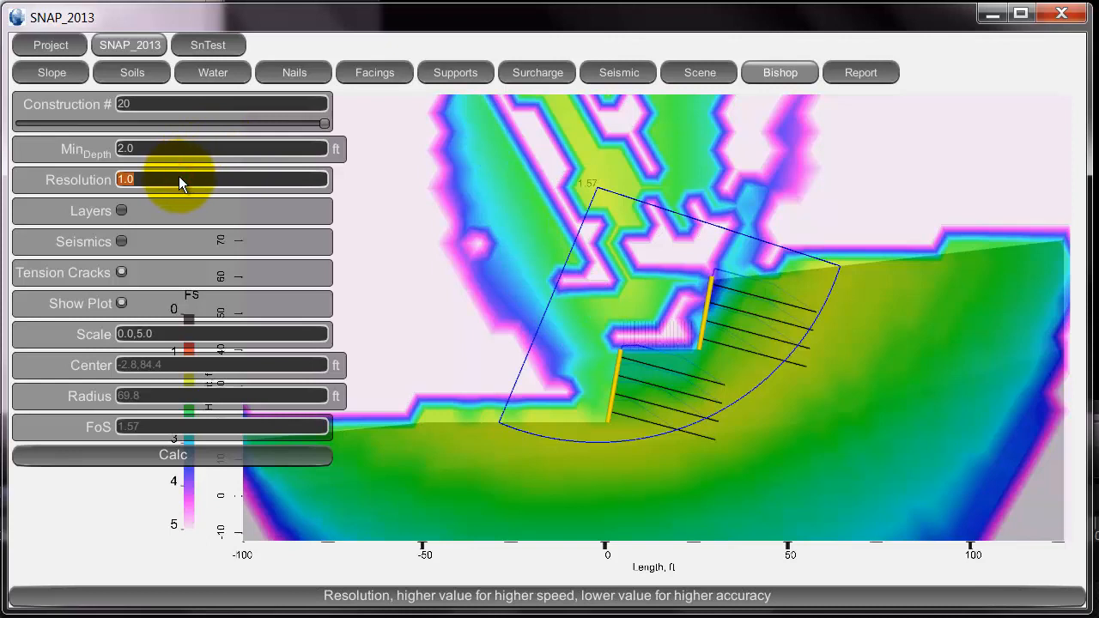
pyautogui.press('BackSpace')
pyautogui.write('.8')
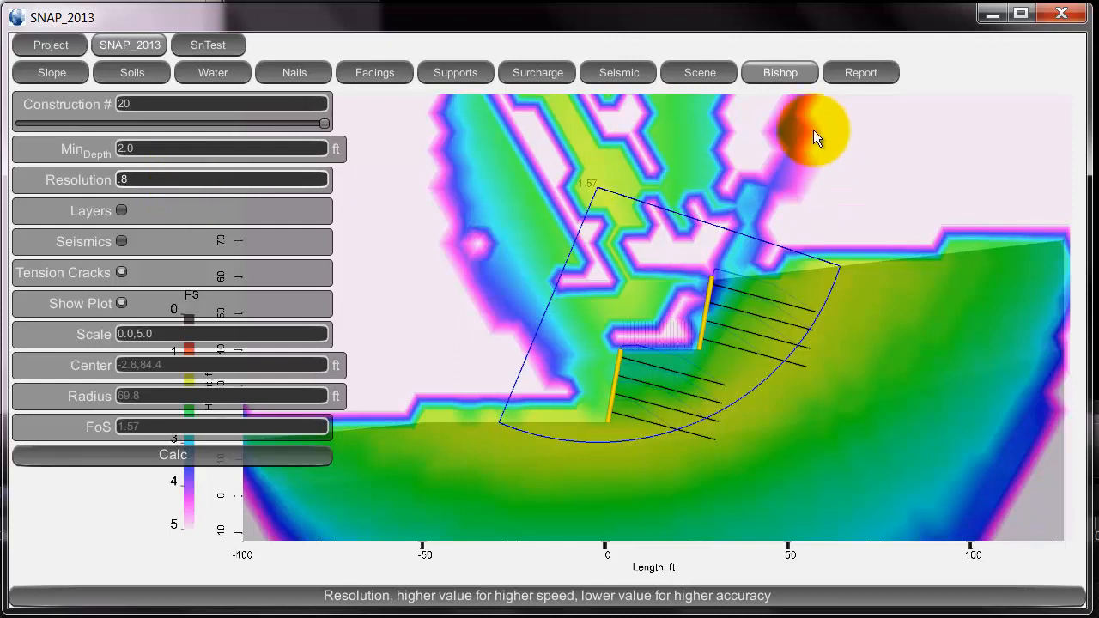
pyautogui.press('Return')
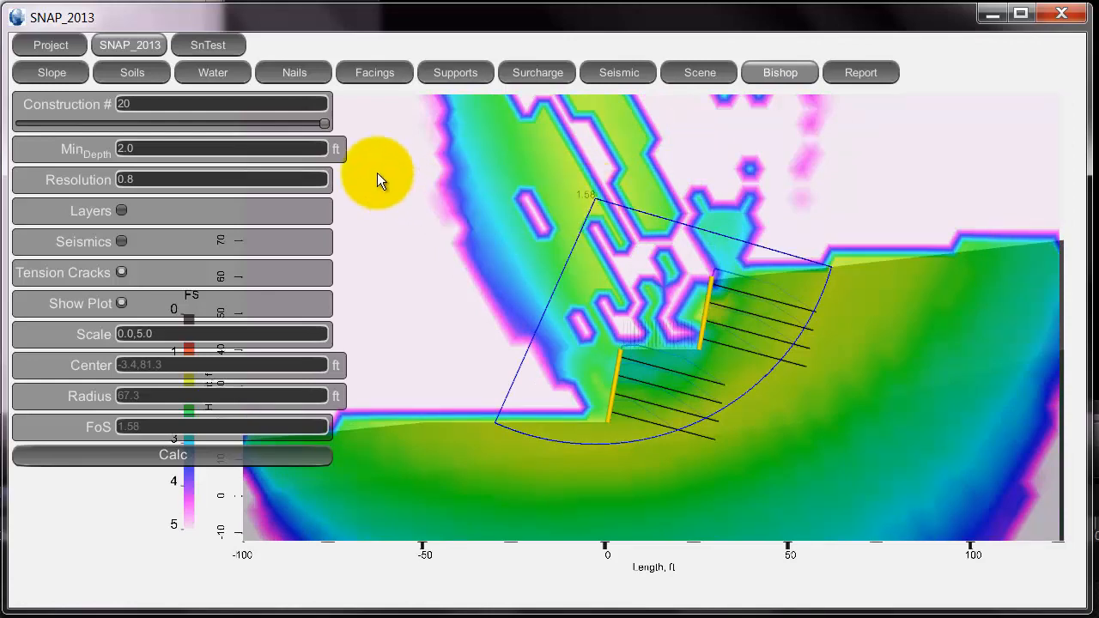
# - Refine the analysis further by setting the resolution to 0.7
pyautogui.click(255, 179)
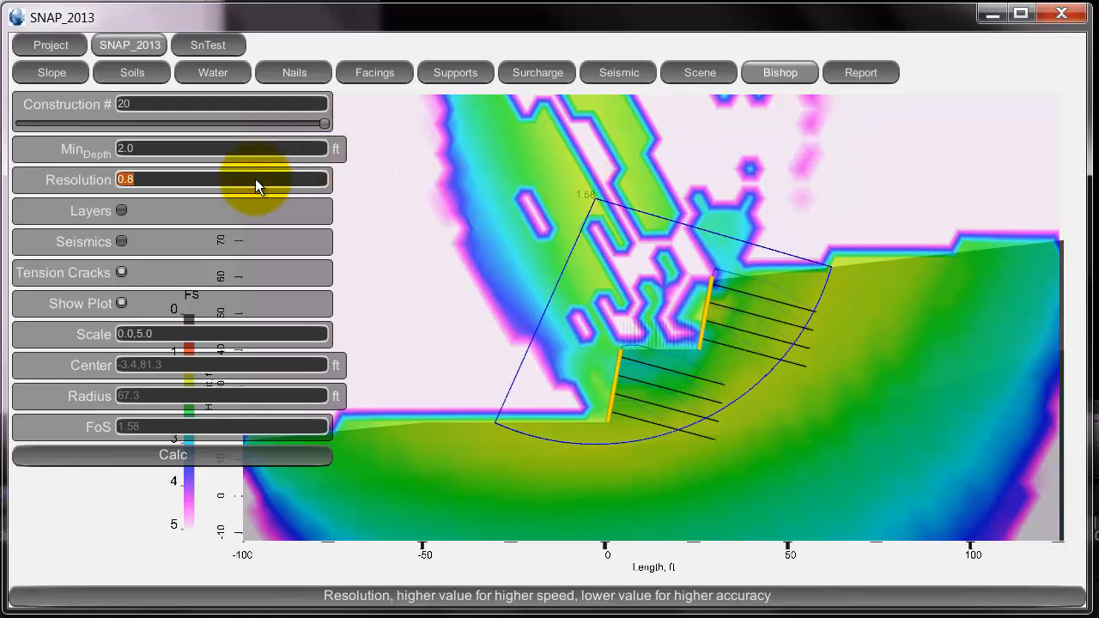
pyautogui.write('.7')
pyautogui.press('Return')
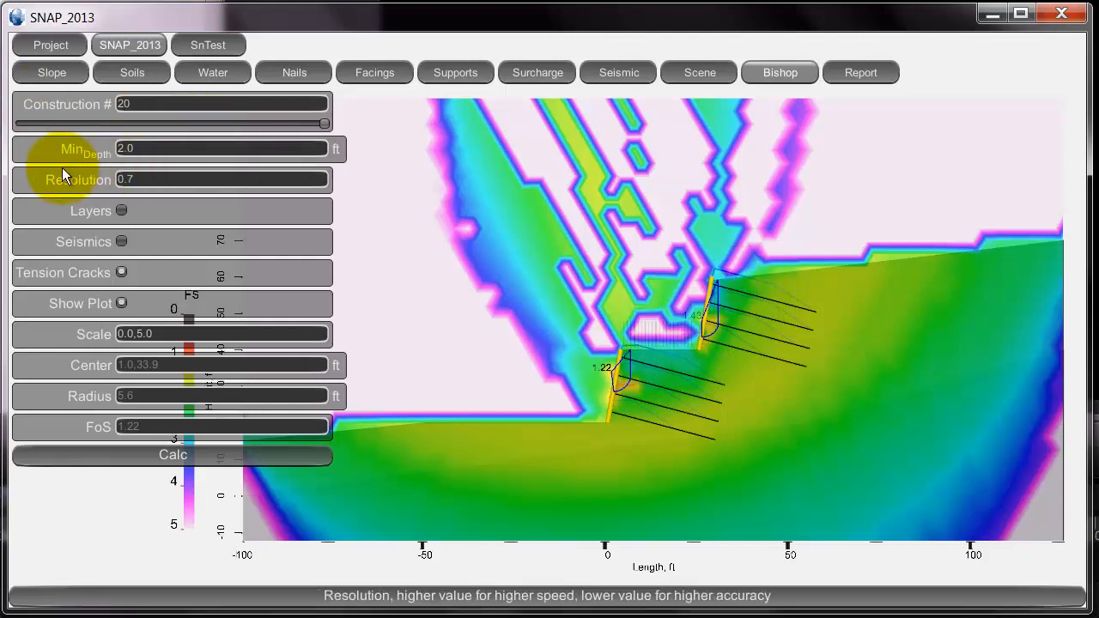
# - Try a minimum failure circle depth of 3 ft to filter out small circles, and return it to 2 ft
pyautogui.click(176, 147)
pyautogui.write('3')
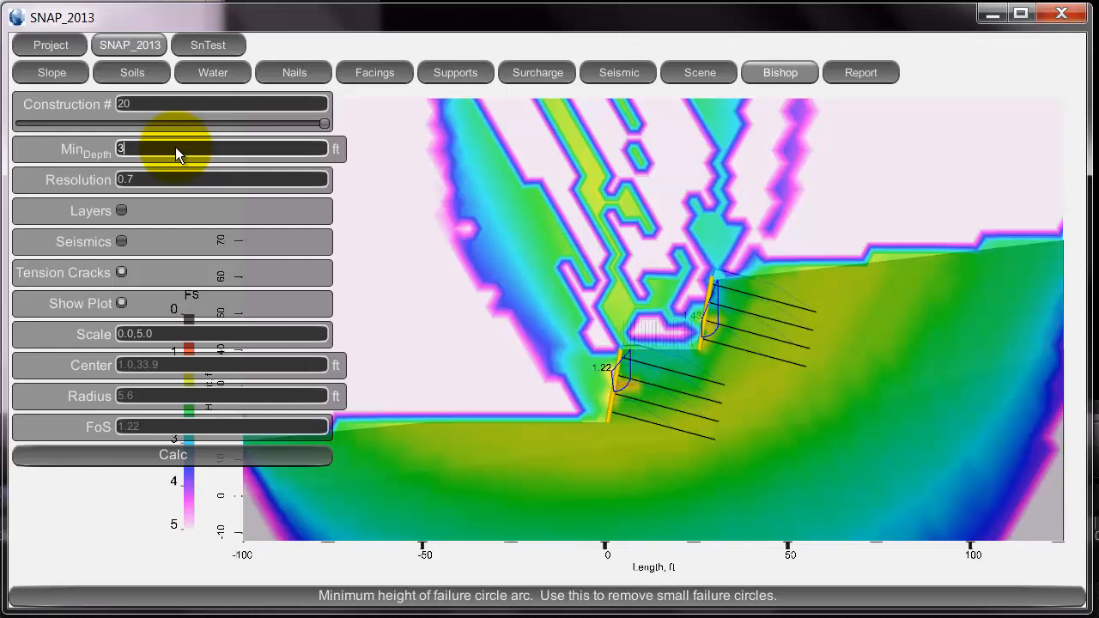
pyautogui.press('Return')
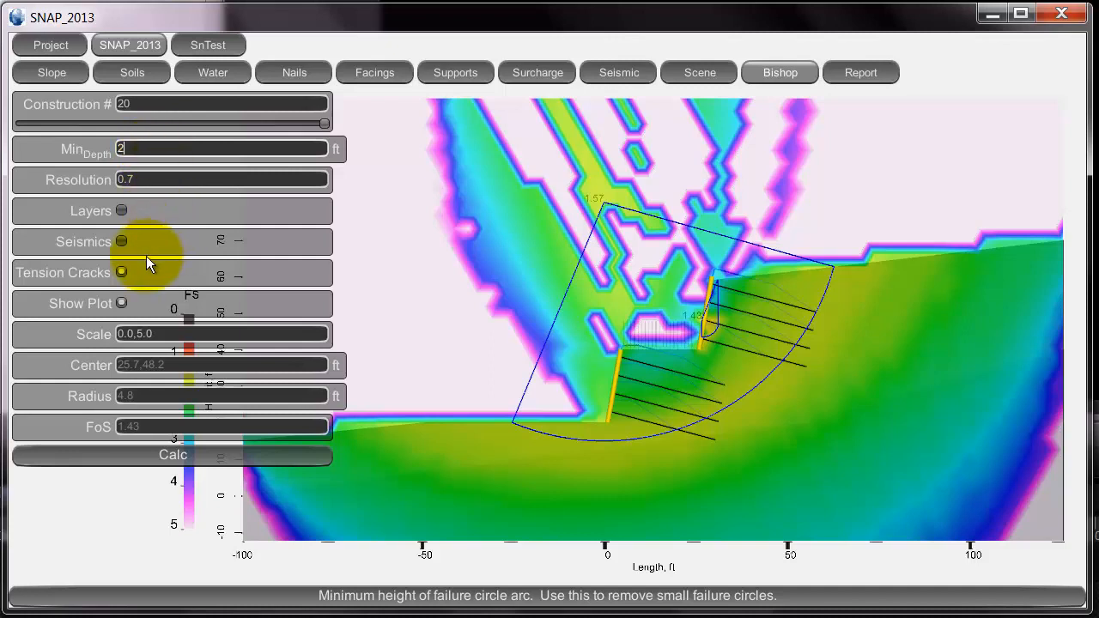
# - Set the resolution of the Bishop analysis back to 1
pyautogui.click(159, 175)
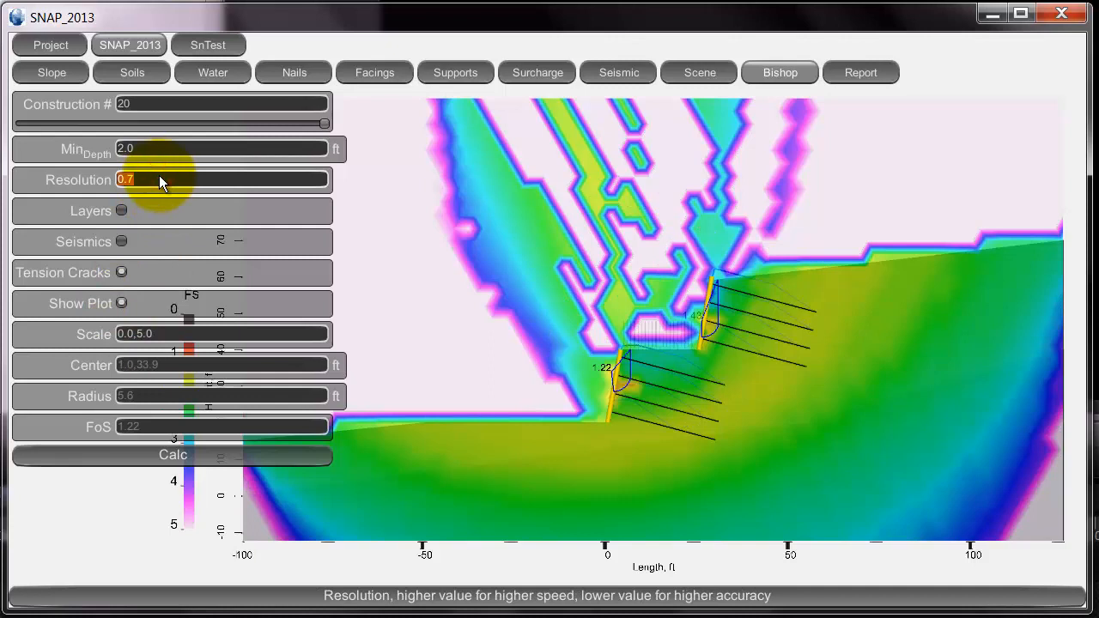
pyautogui.write('1')
pyautogui.press('Return')
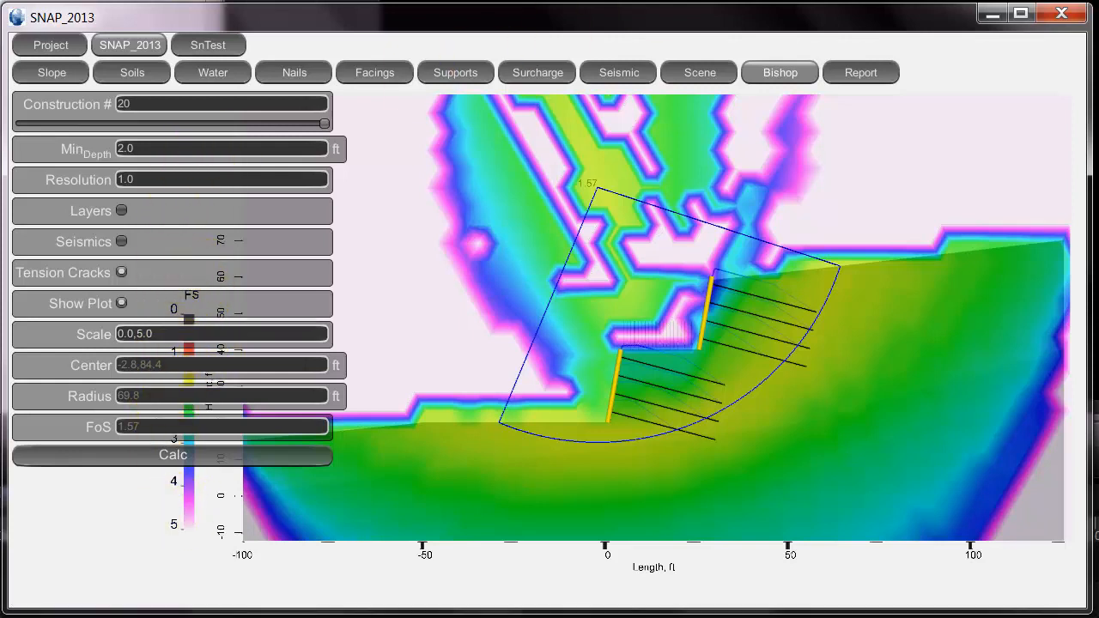
# - Check the unobstructed plot and set the factor of safety color scale range to 1.5 to 3
pyautogui.click(777, 71)
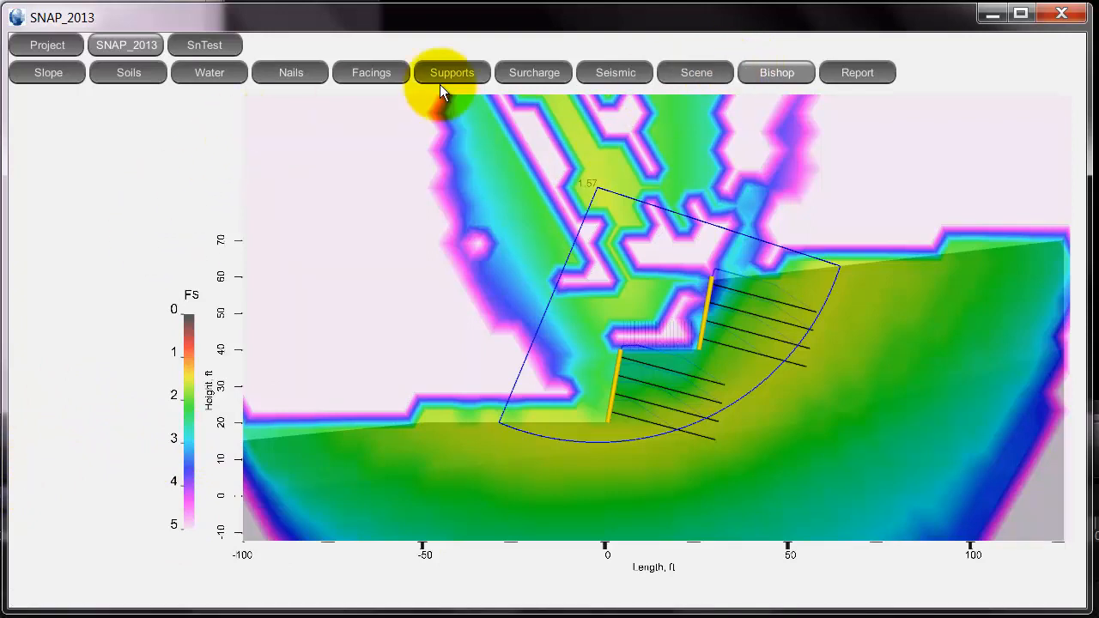
pyautogui.click(790, 80)
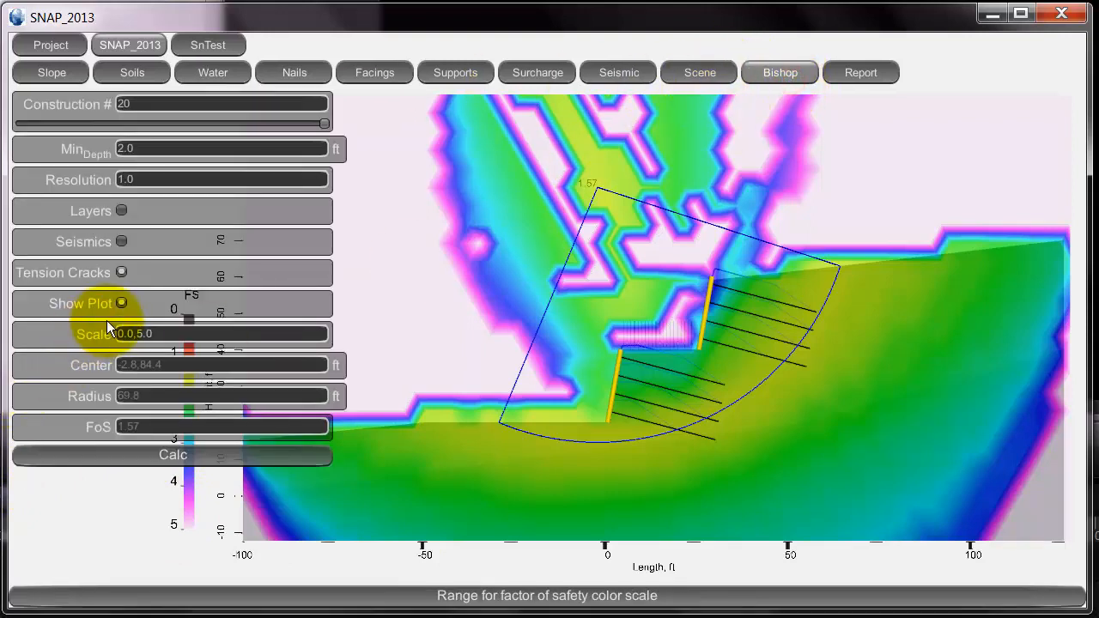
pyautogui.click(455, 250)
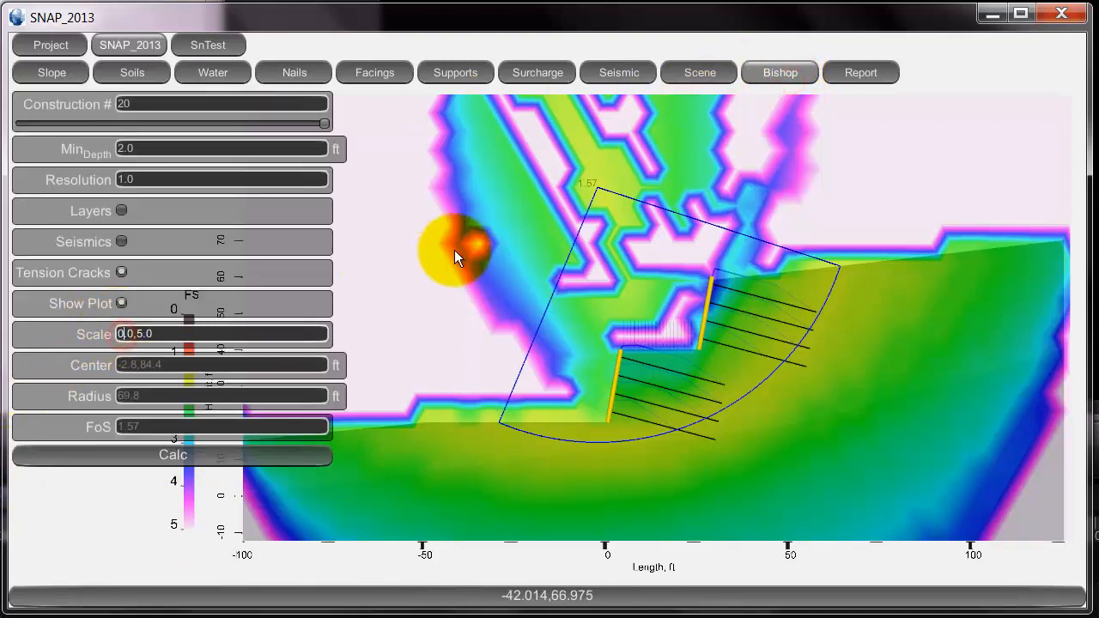
pyautogui.write('1')
pyautogui.press('BackSpace')
pyautogui.write('5')
pyautogui.press('BackSpace')
pyautogui.write('3')
pyautogui.press('Return')
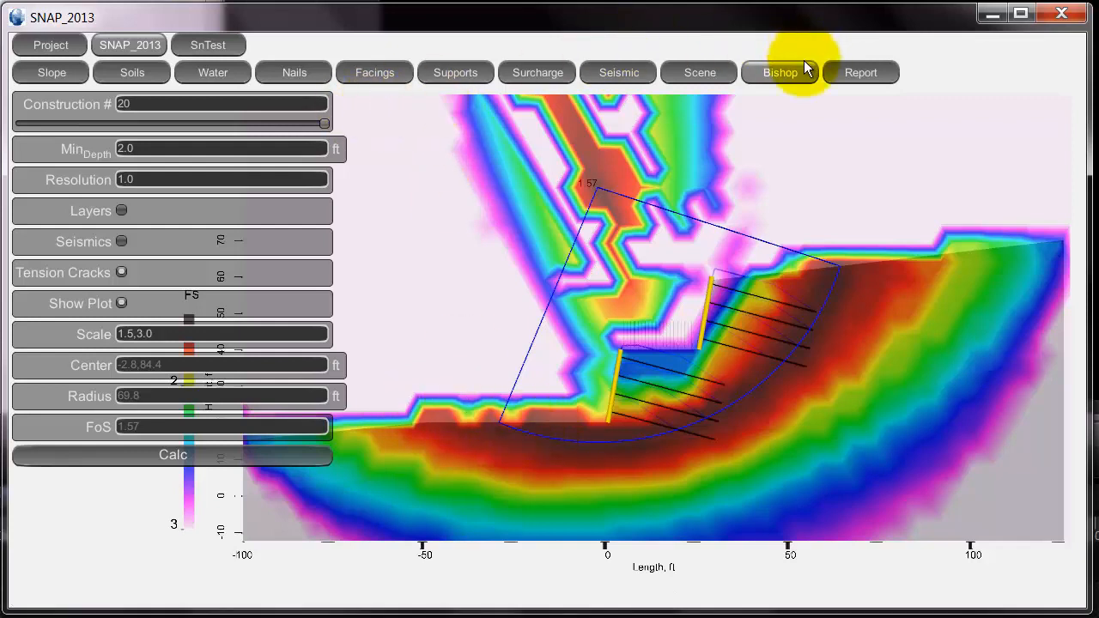
# - View the rescaled plot unobstructed and reset the factor of safety color scale range to 0 to 5
pyautogui.click(784, 72)
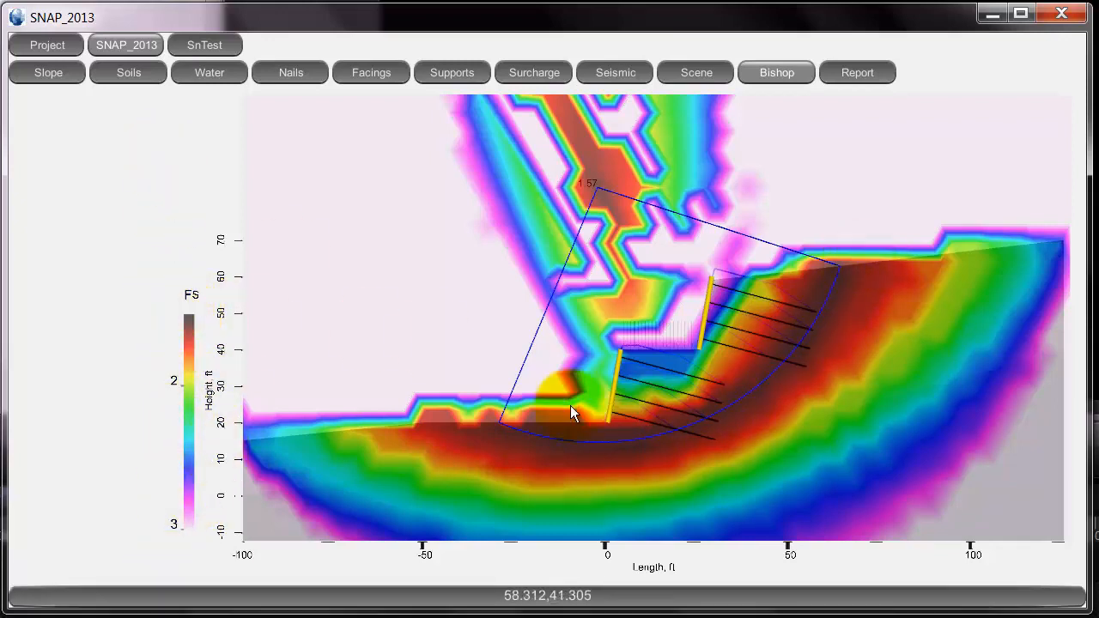
pyautogui.click(782, 72)
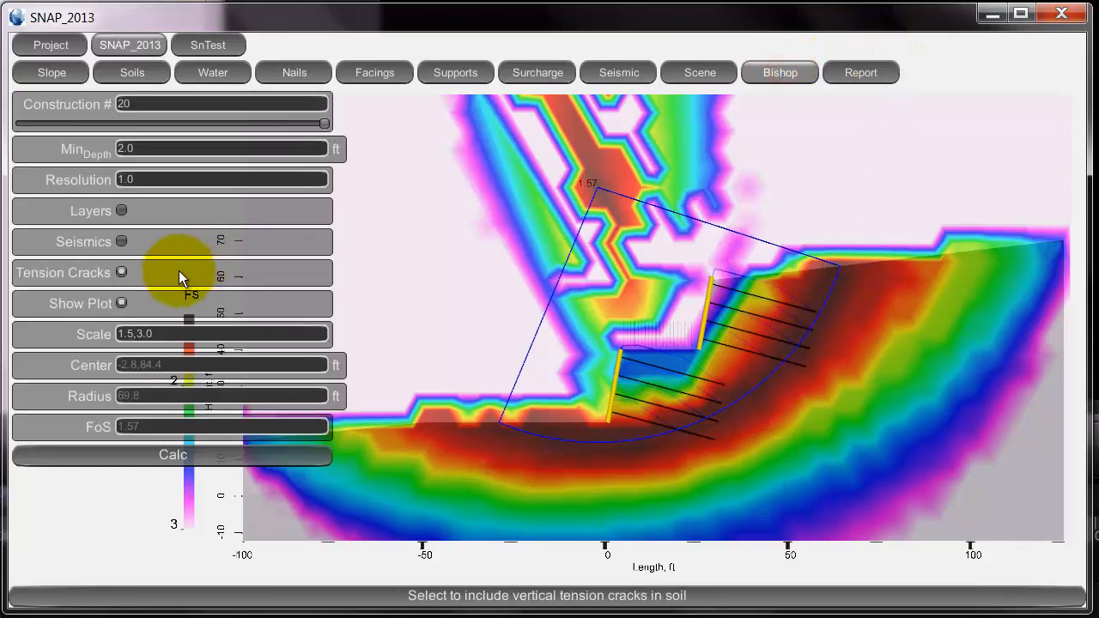
pyautogui.click(168, 336)
pyautogui.write('0.5')
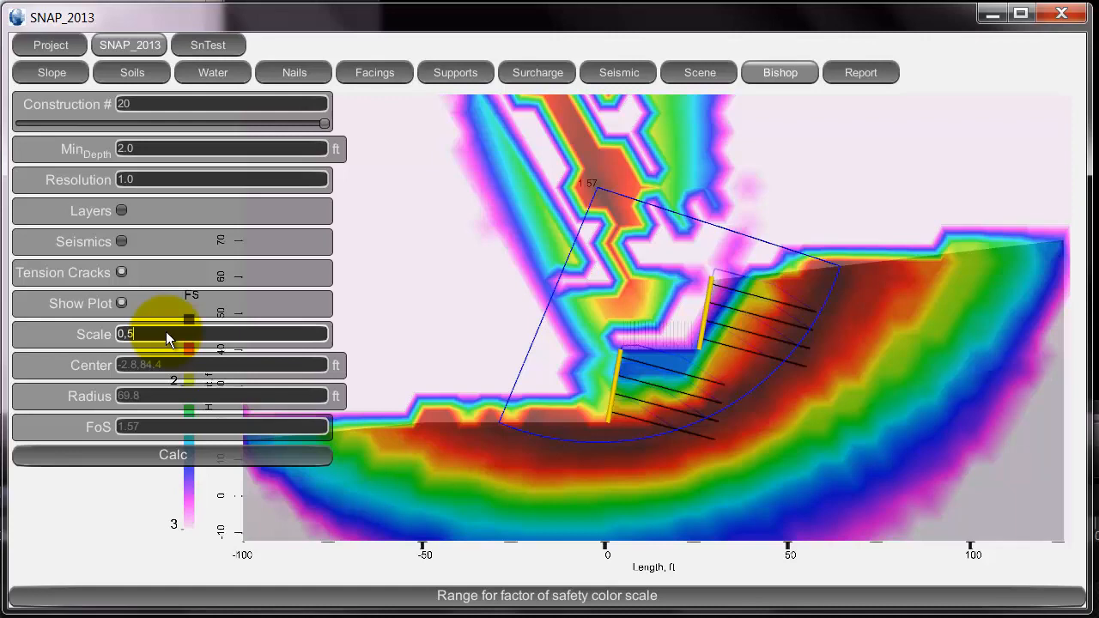
pyautogui.press('Return')
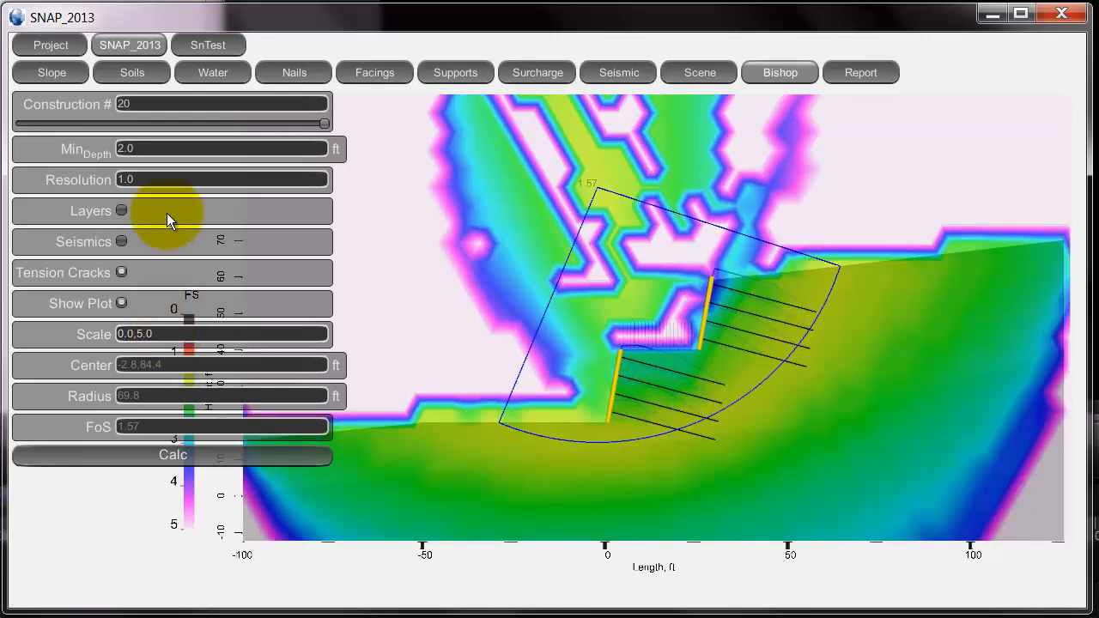
# - Set the construction number to 7 for the Bishop analysis
pyautogui.click(158, 102)
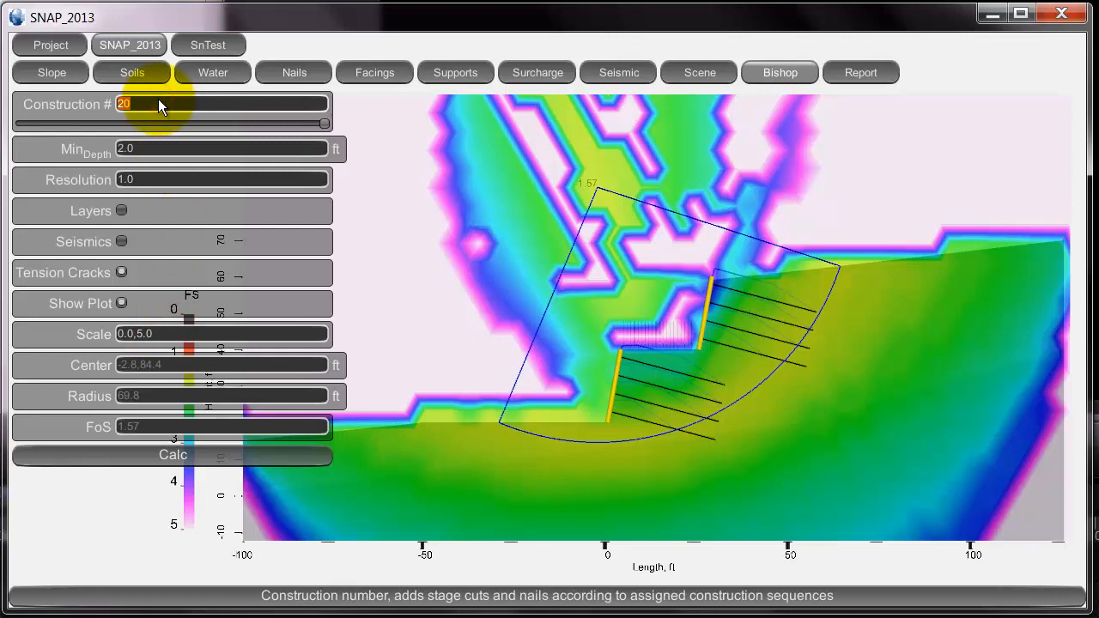
pyautogui.write('7')
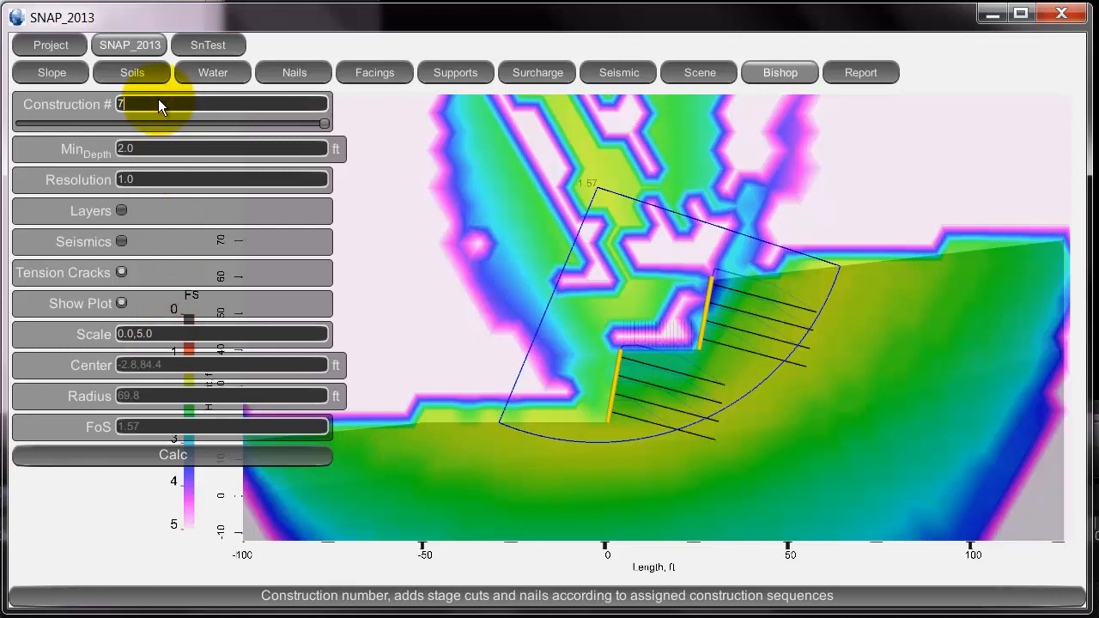